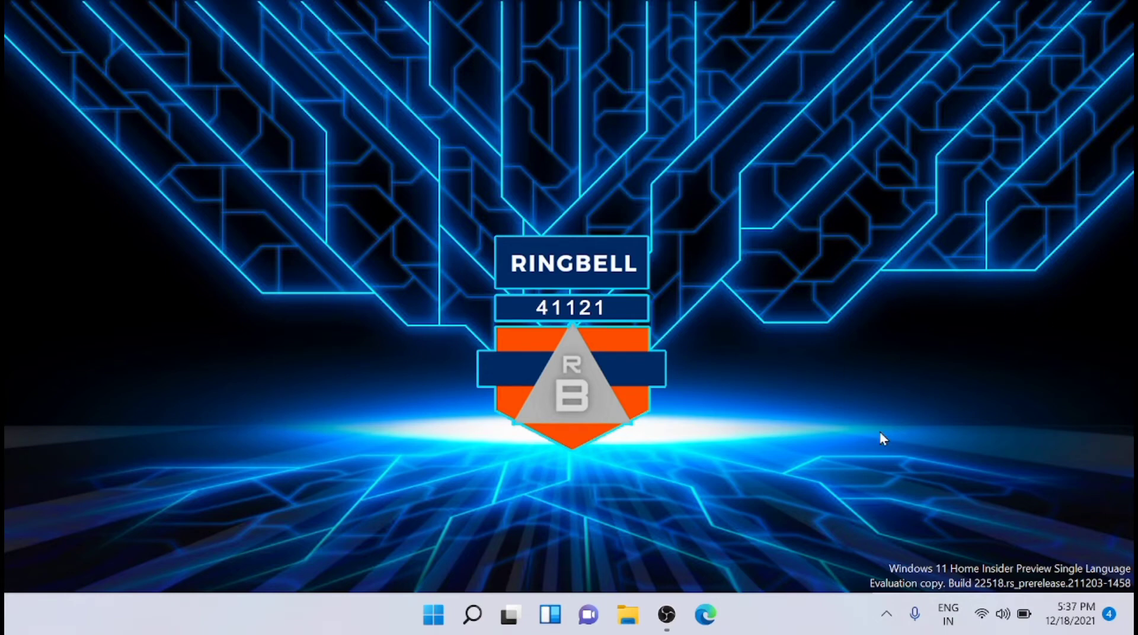
Find the Run app through Windows search and run the ncpa.cpl command
right_click(983, 618)
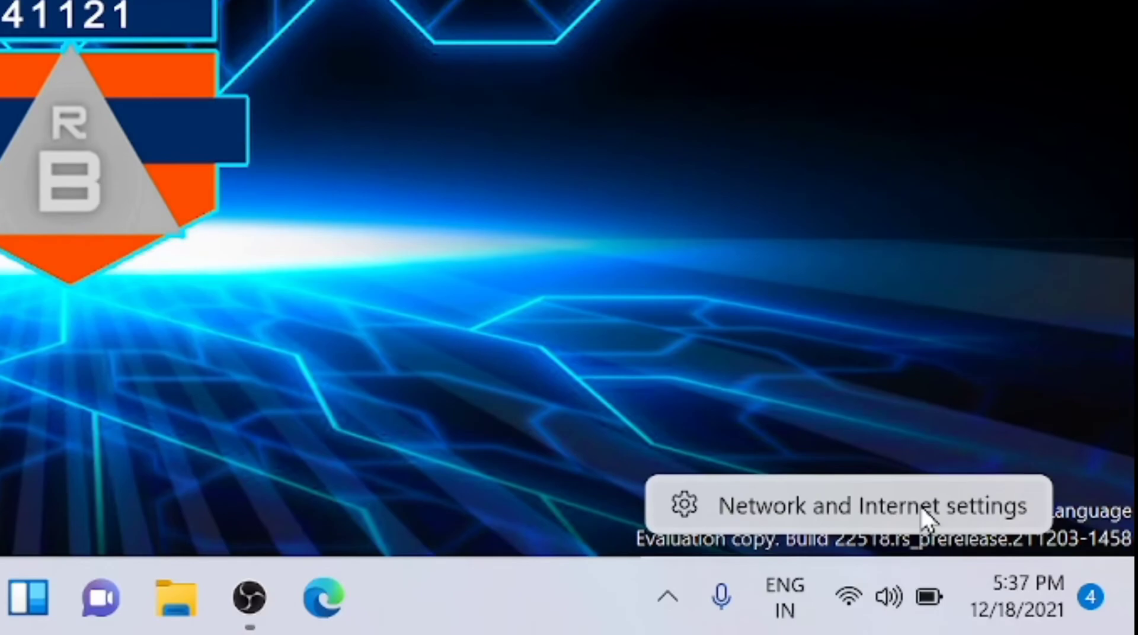
left_click(729, 171)
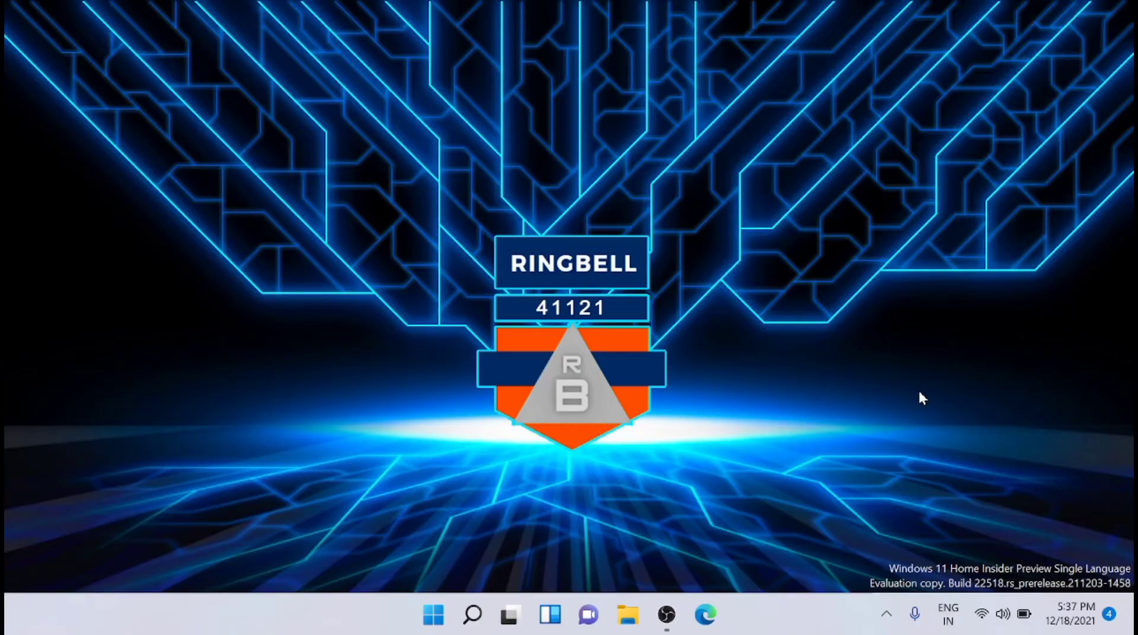
left_click(472, 623)
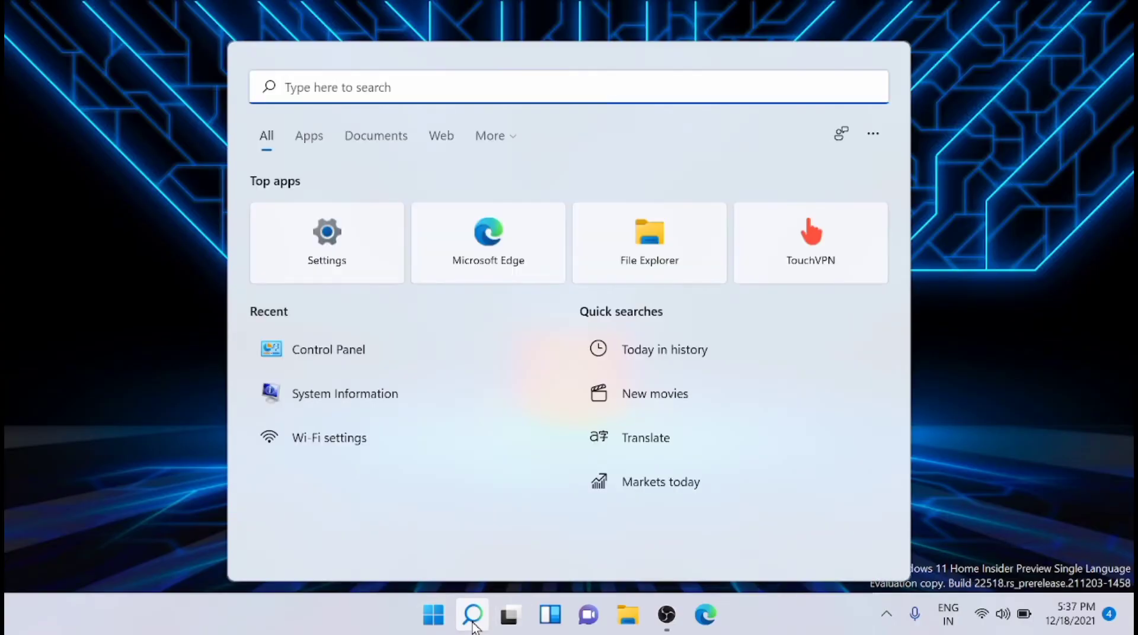
type("run")
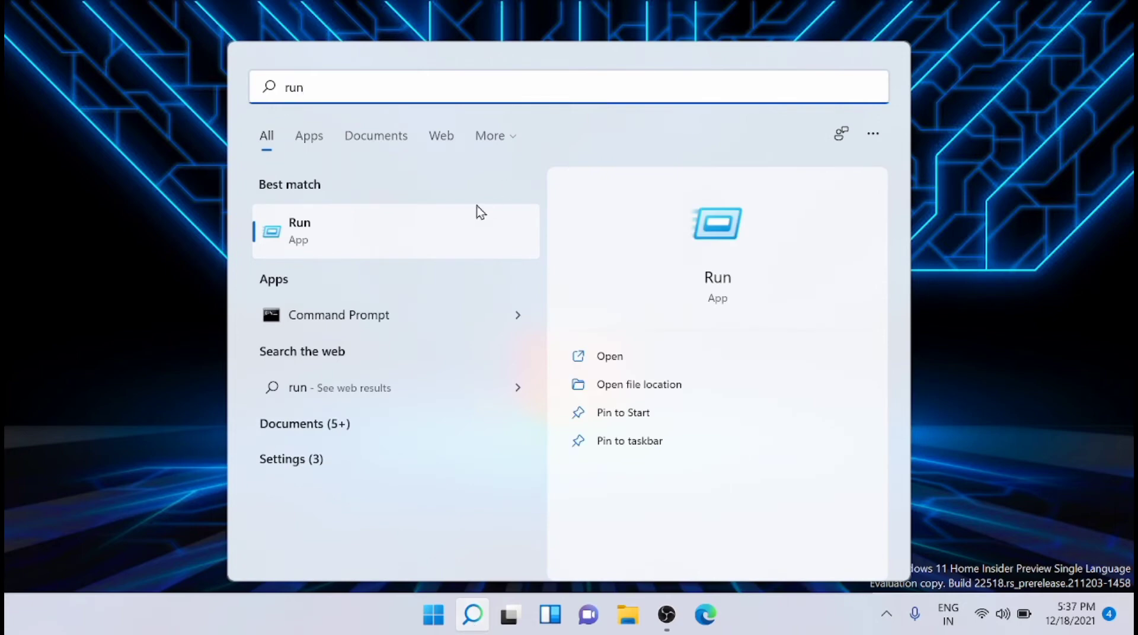
left_click(457, 237)
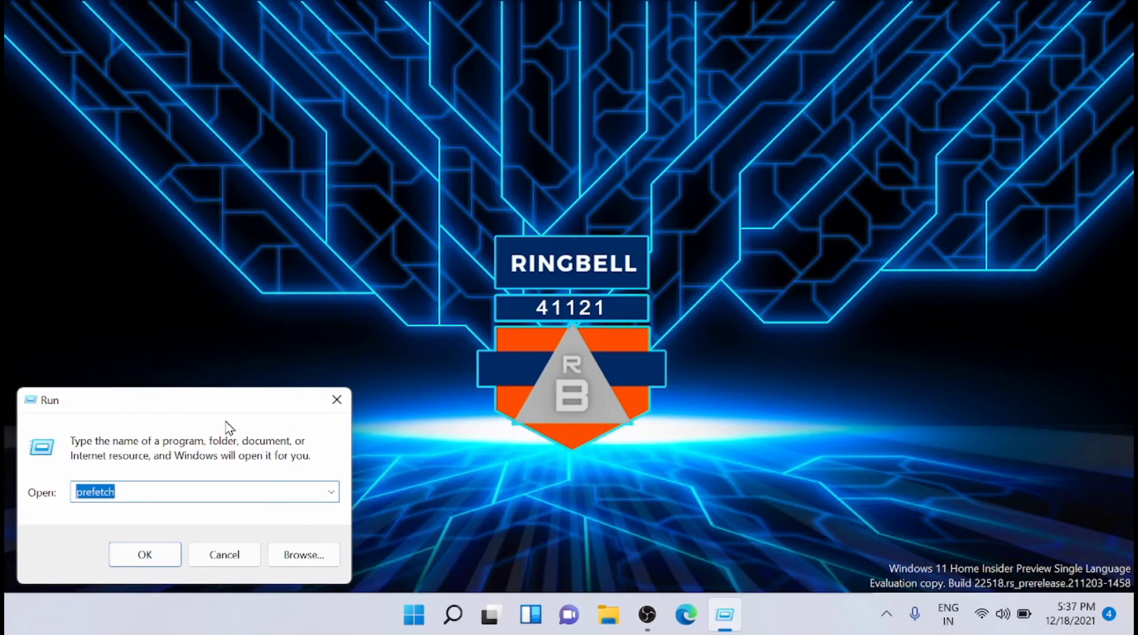
type("nc")
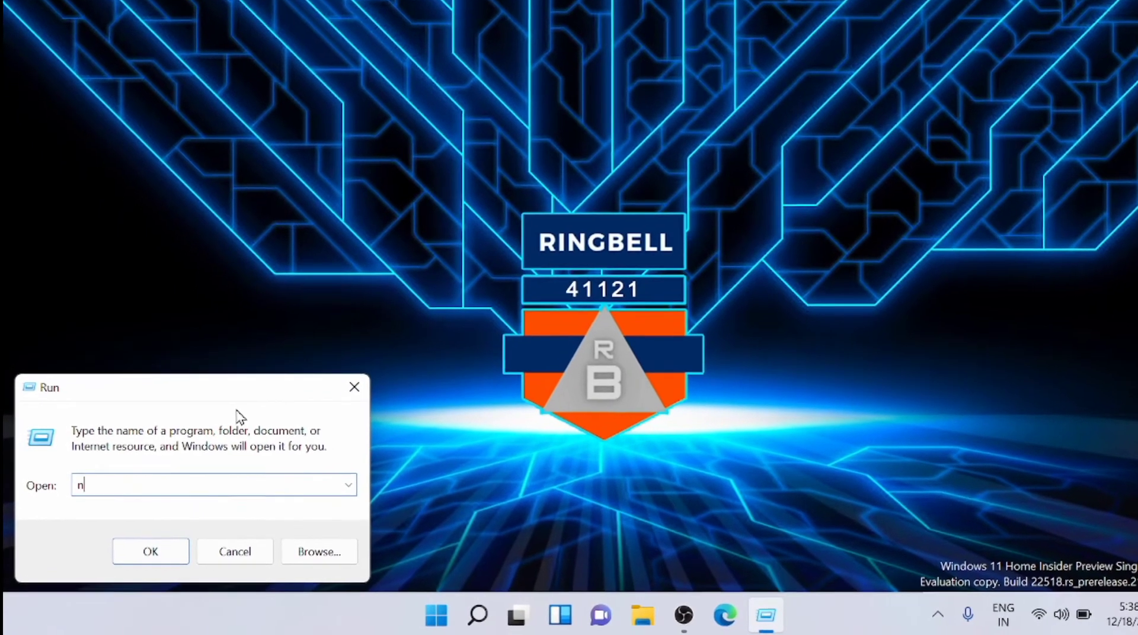
type("pa")
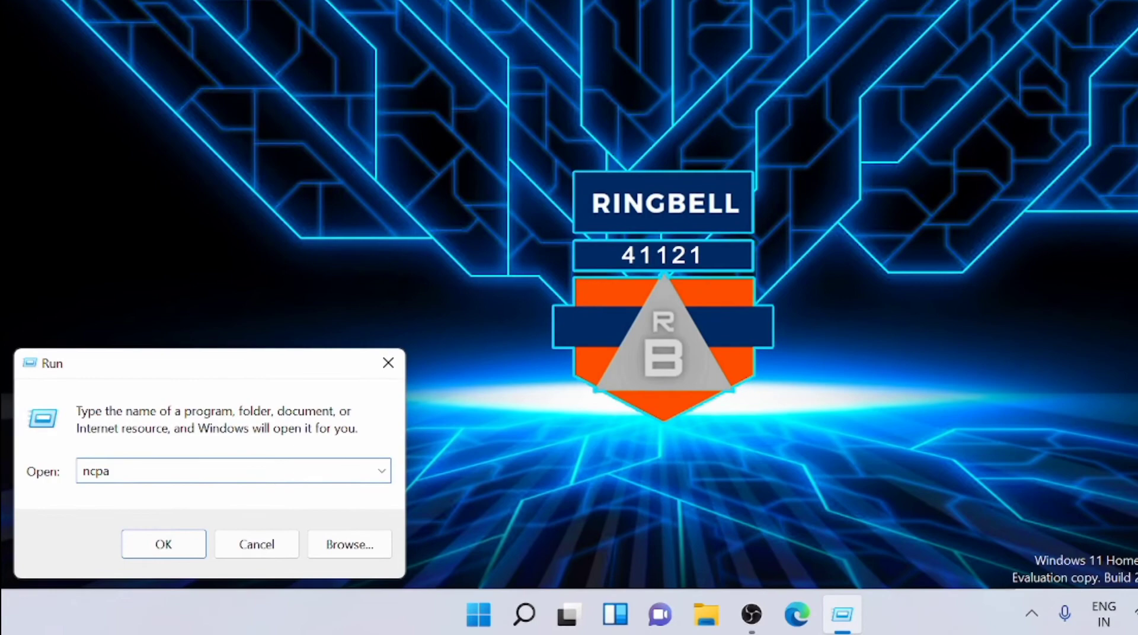
type(".cpl")
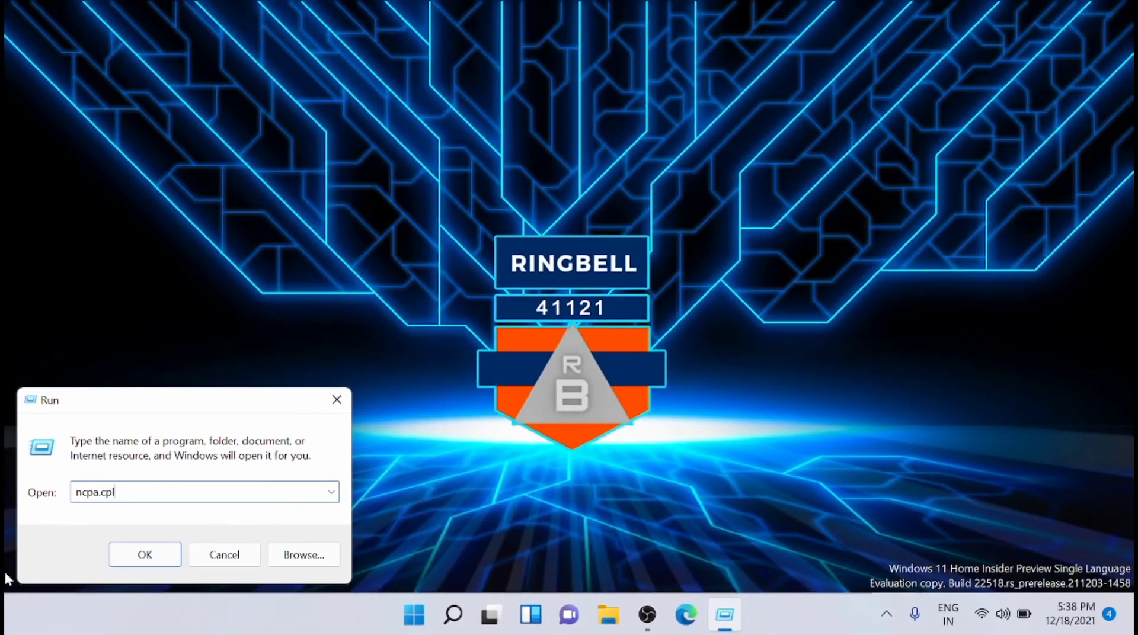
left_click(157, 556)
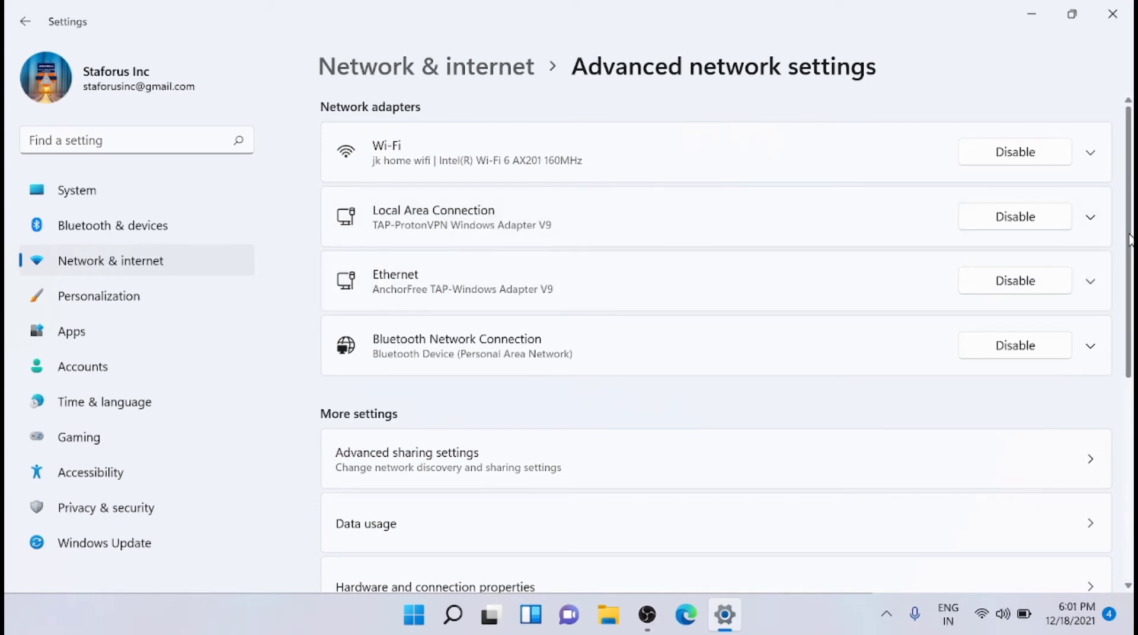
Open 'More network adapter options' under Related settings in Advanced network settings
scroll(1129, 240, "down", 5)
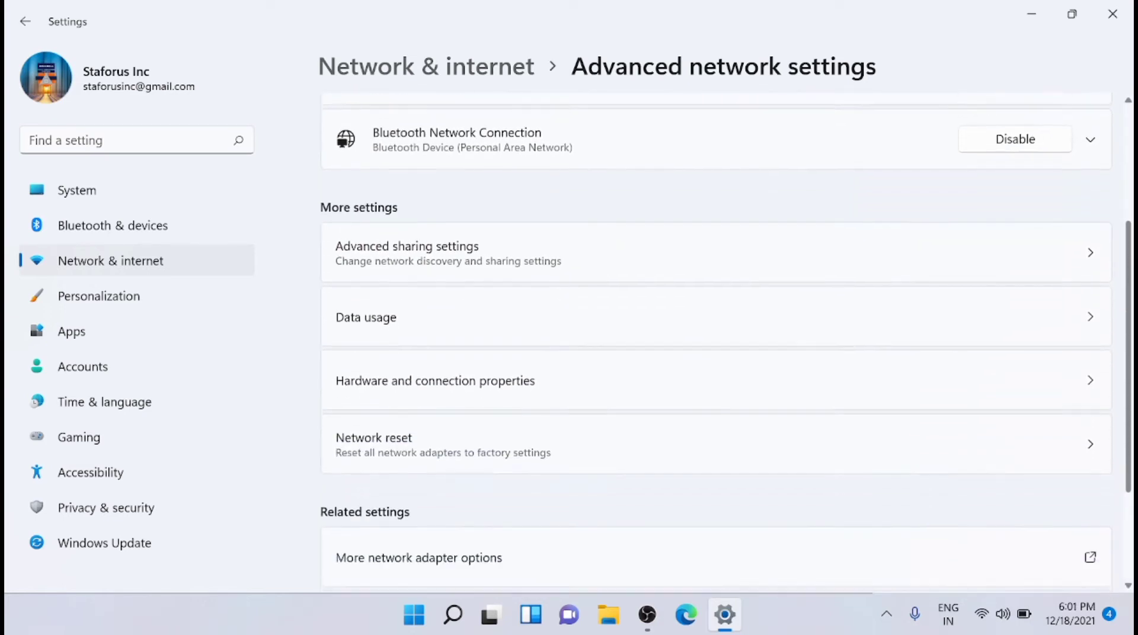
left_click(669, 417)
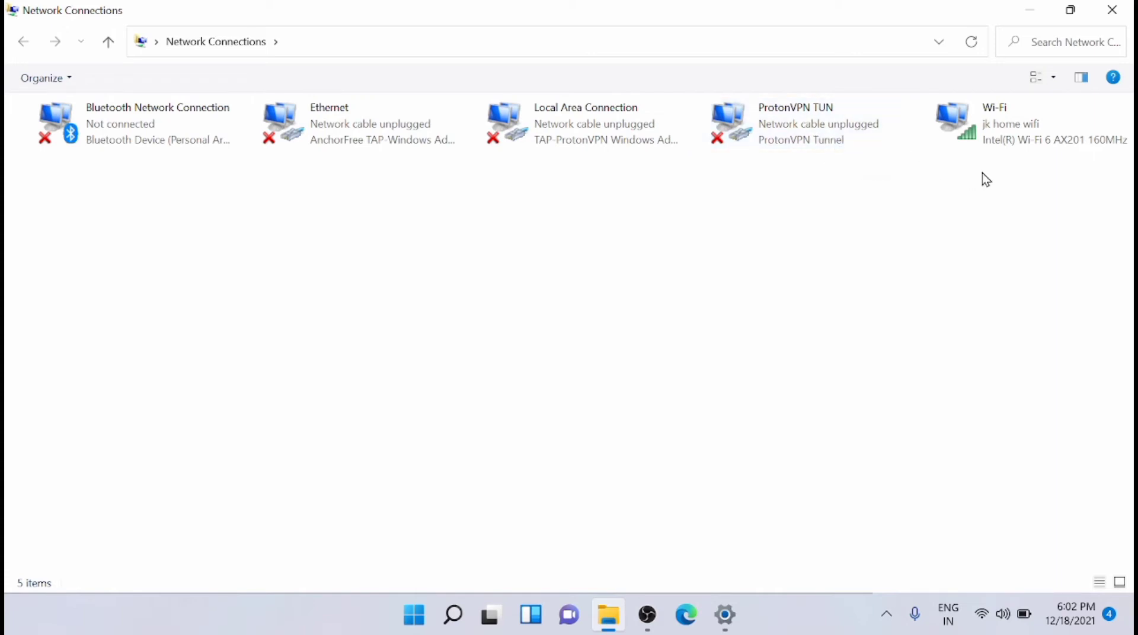
Open the Wi-Fi adapter's driver configuration from Wi-Fi Properties and show its Advanced tab
right_click(1019, 132)
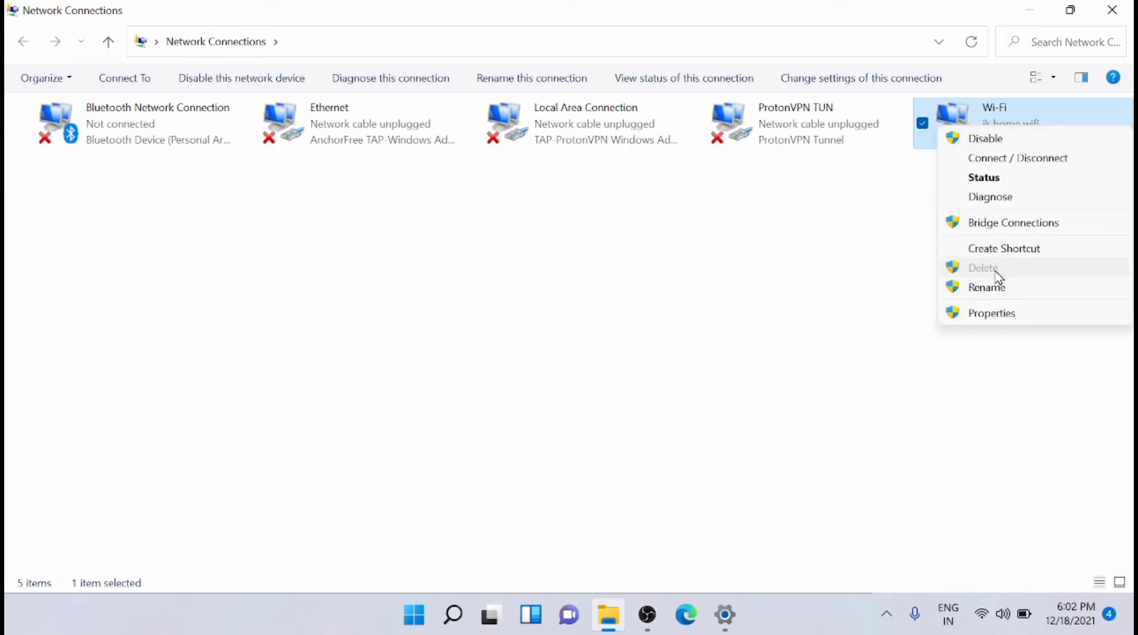
left_click(996, 316)
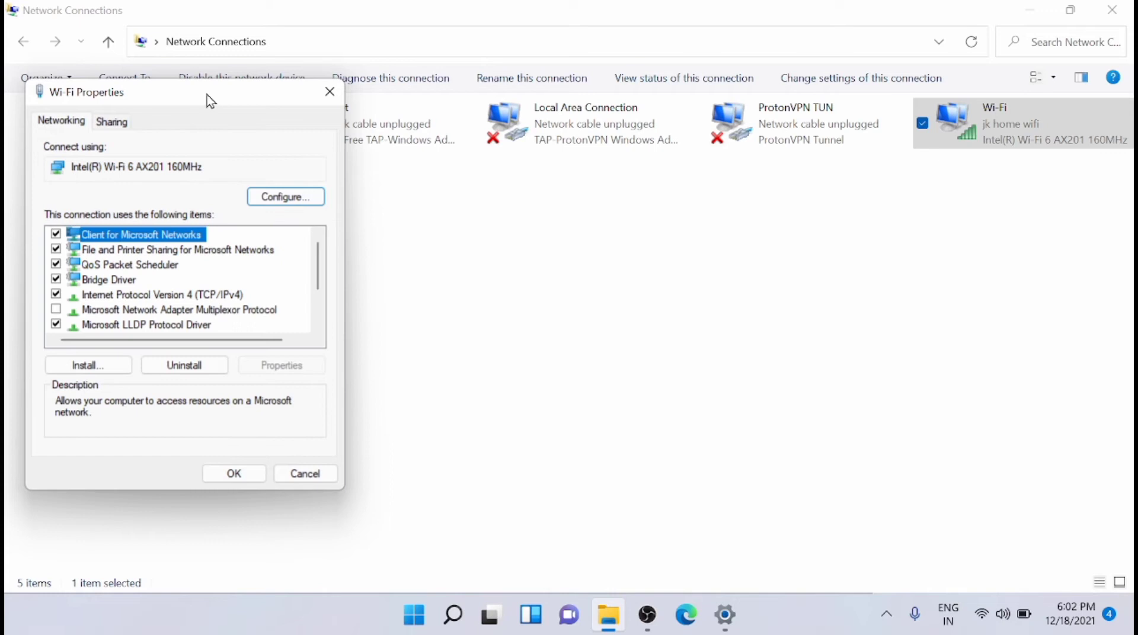
left_click_drag(210, 98, 449, 118)
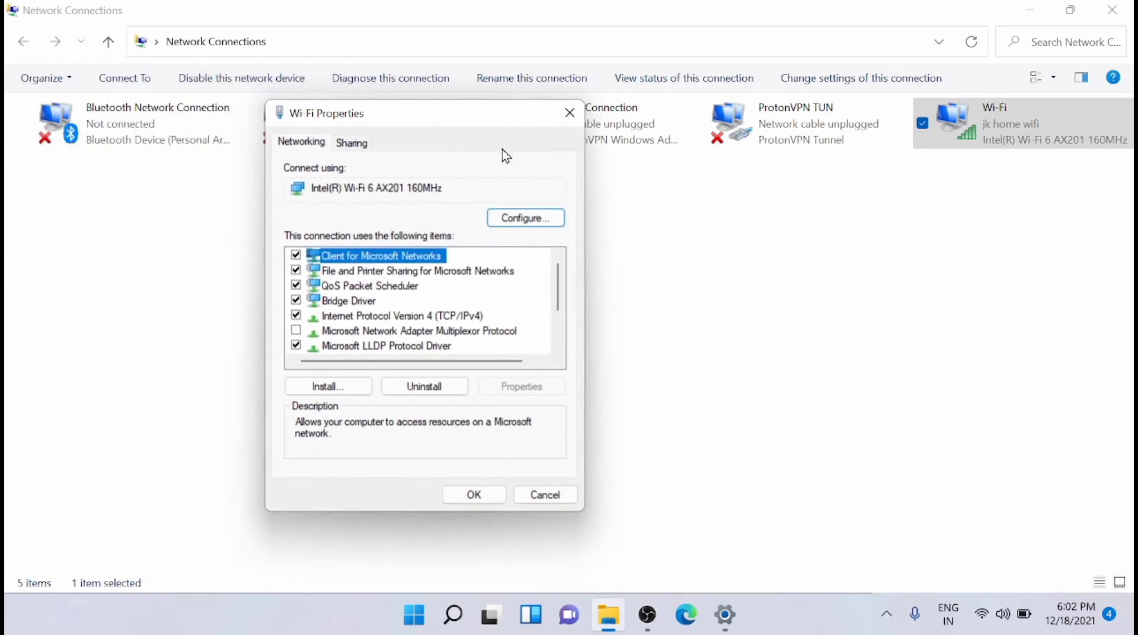
left_click(539, 219)
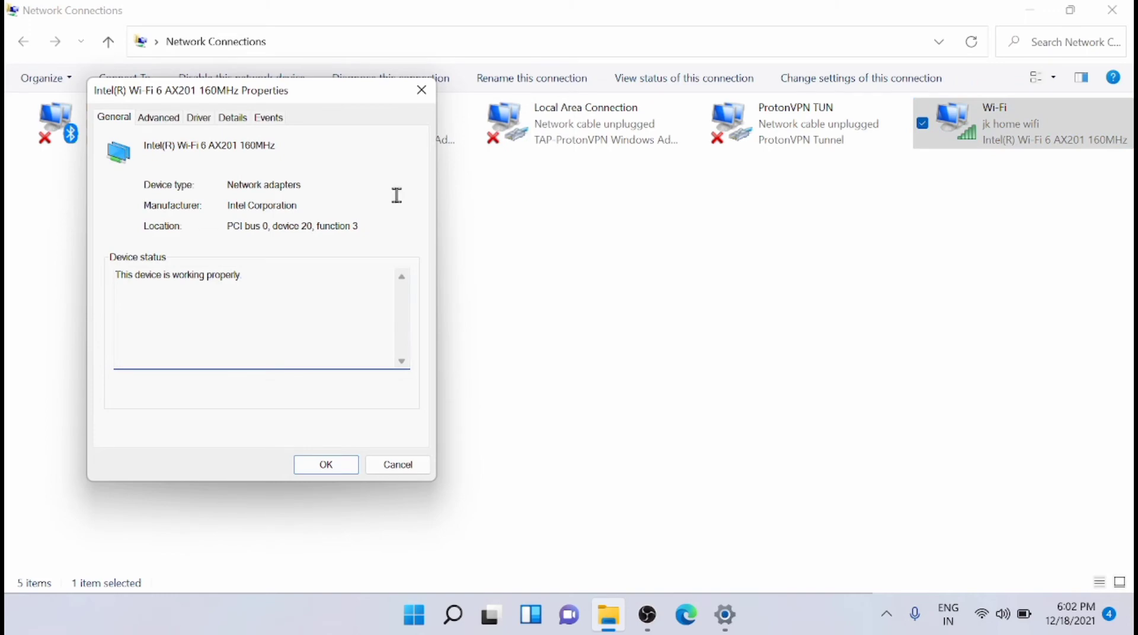
left_click(158, 119)
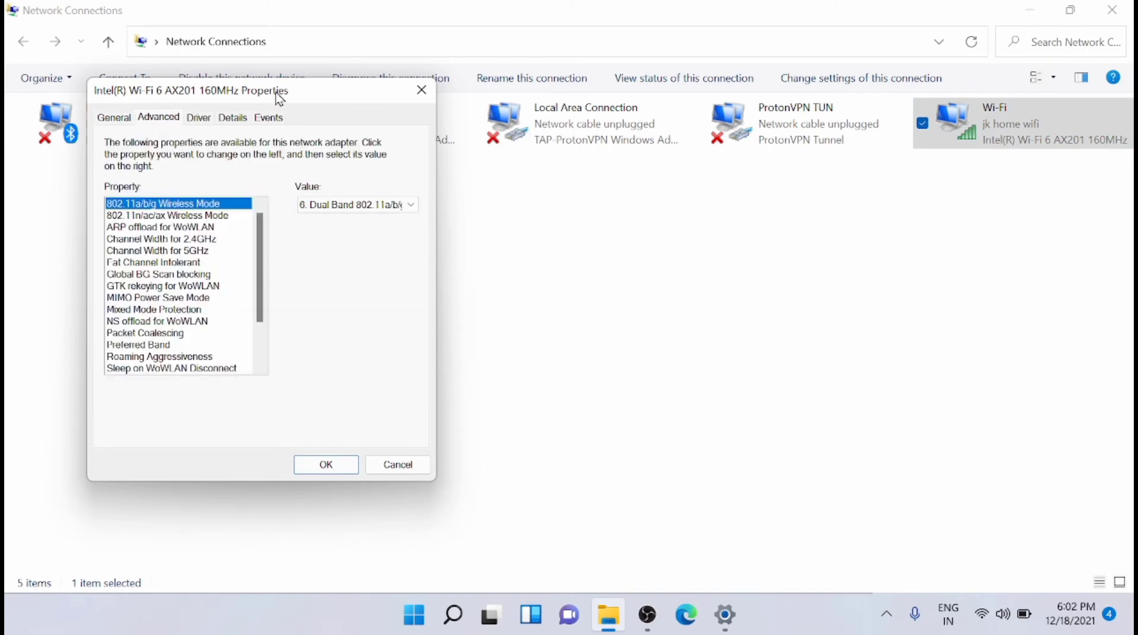
left_click_drag(274, 96, 574, 104)
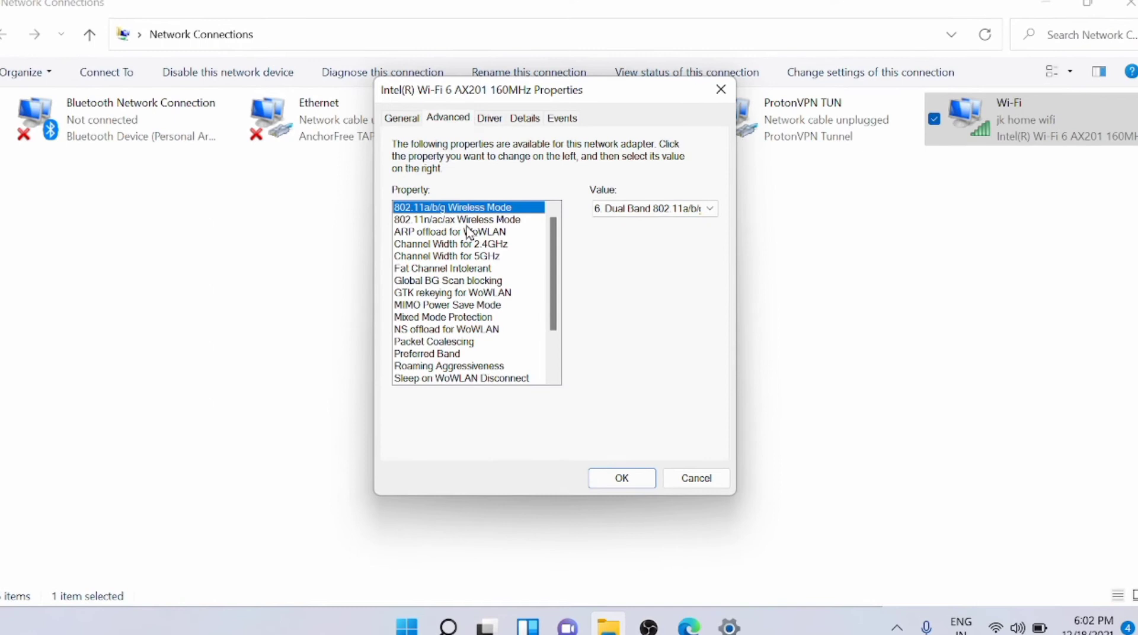
Set the Fat Channel Intolerant property value to Enabled
left_click(467, 269)
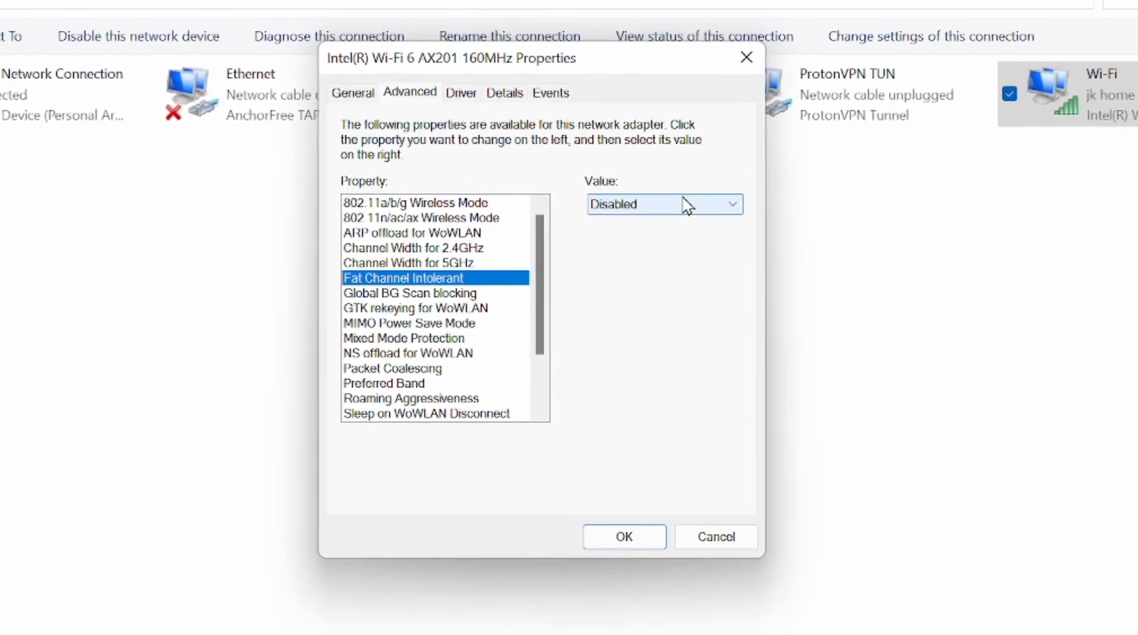
left_click(682, 206)
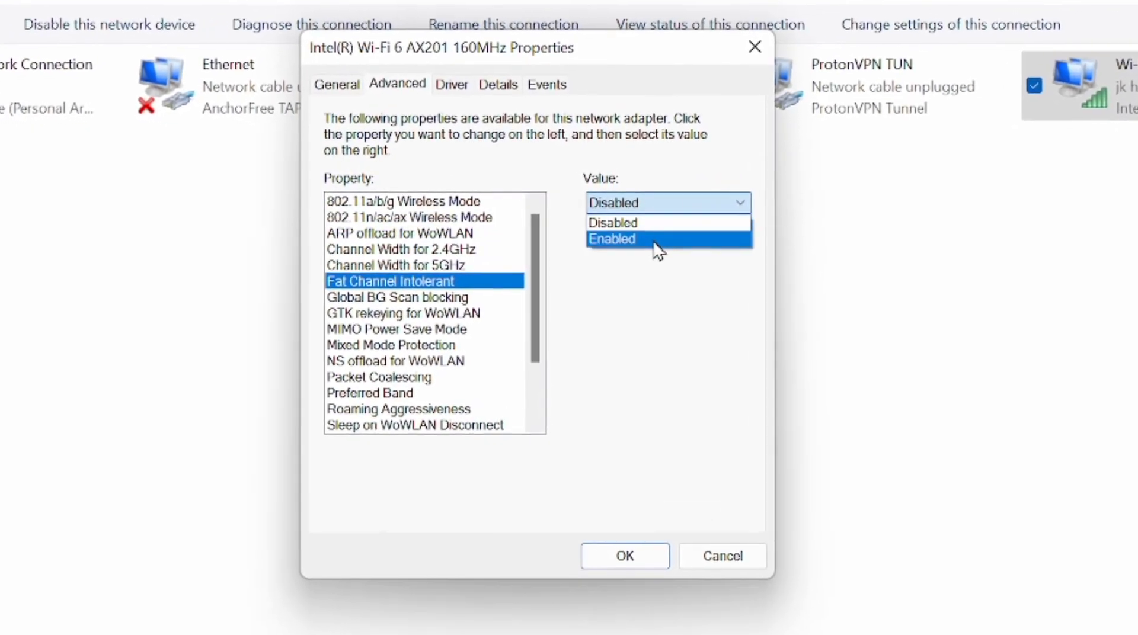
left_click(656, 240)
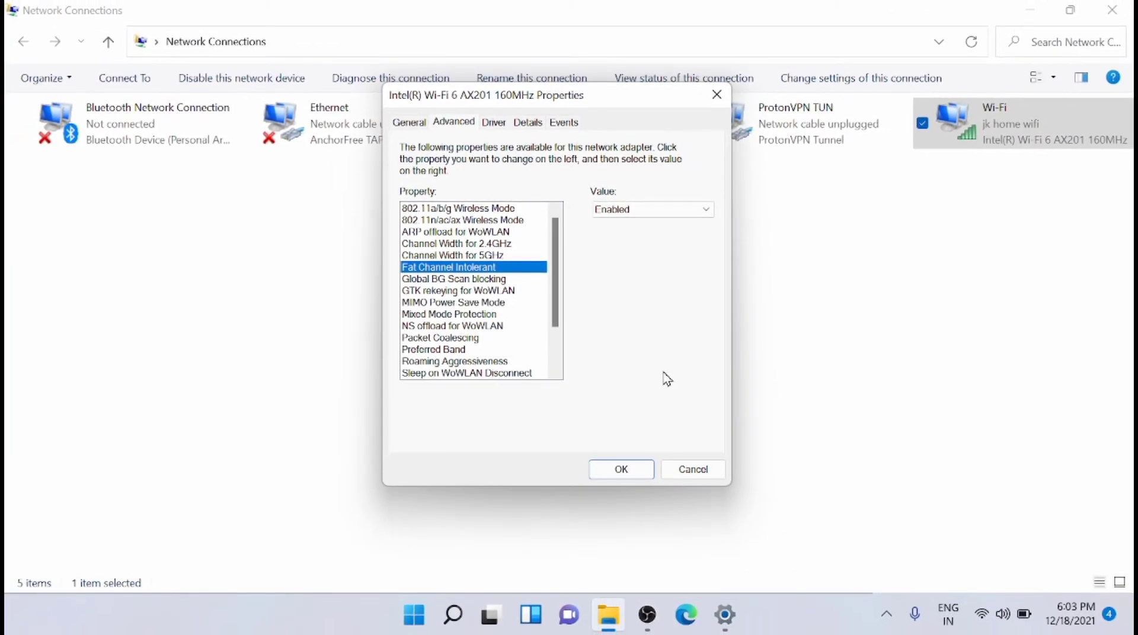
Change the Roaming Aggressiveness property from 3. Medium to 1. Lowest
left_click(485, 363)
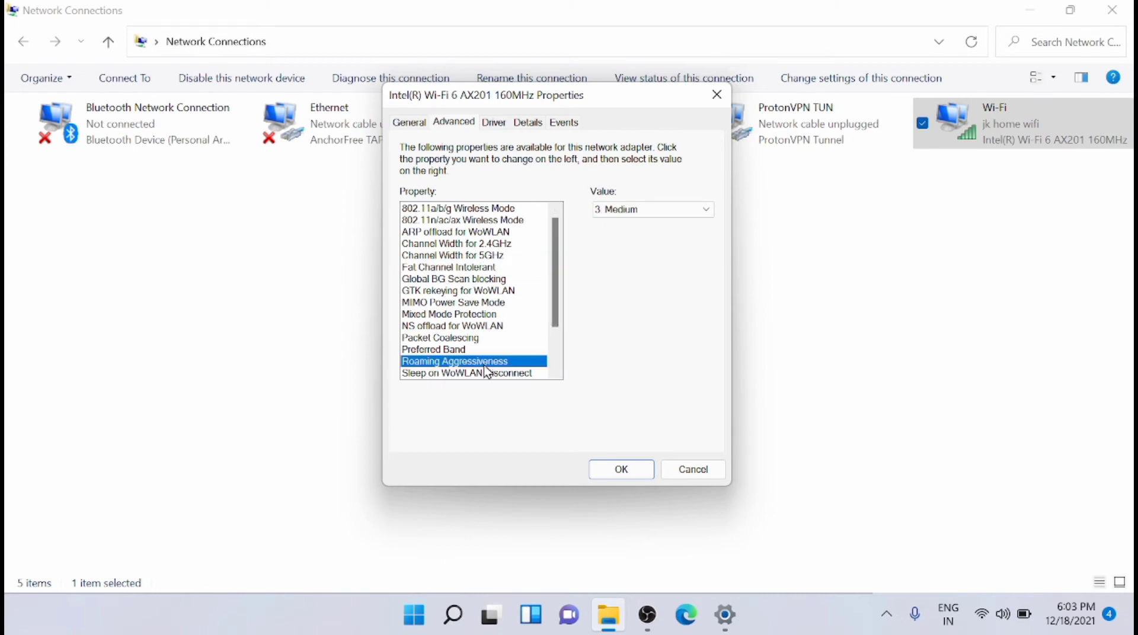
left_click(673, 211)
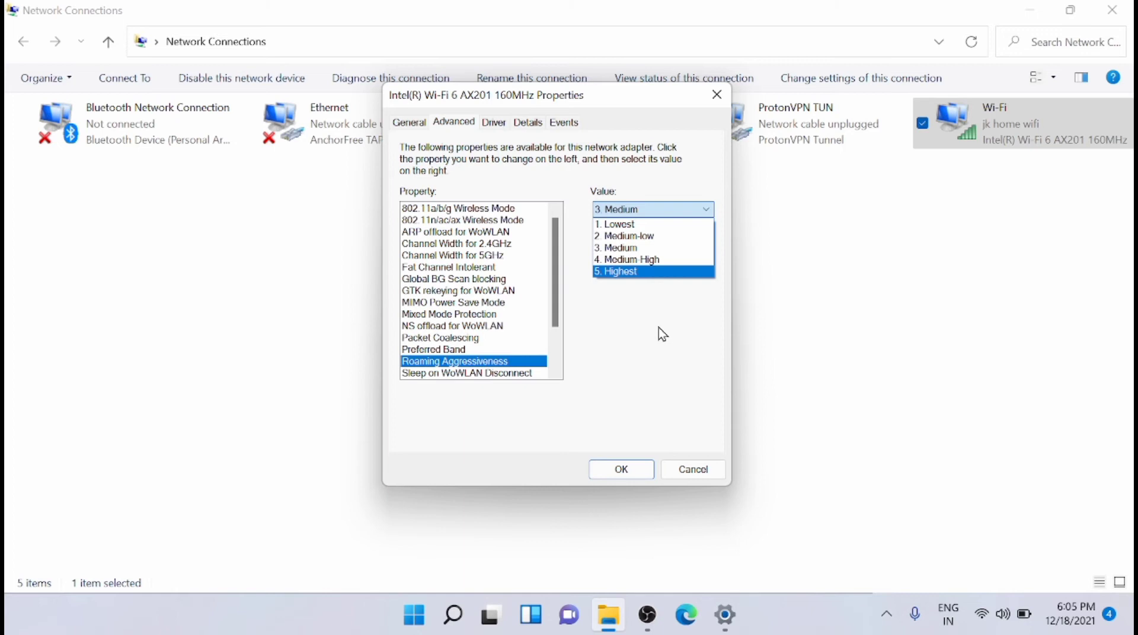
left_click(645, 230)
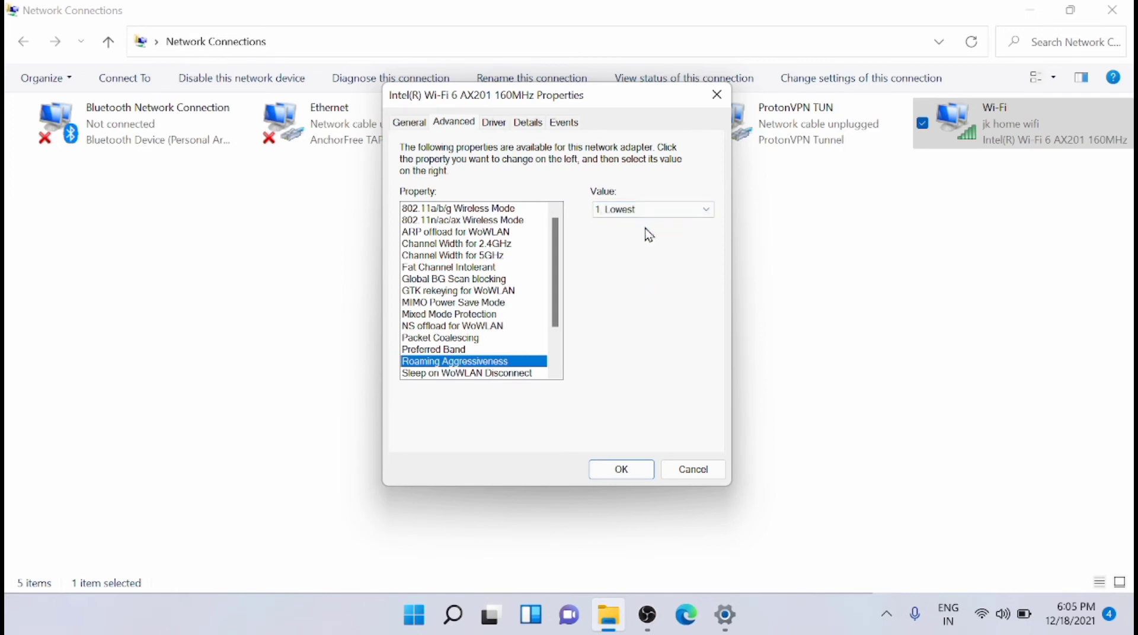
left_click(651, 209)
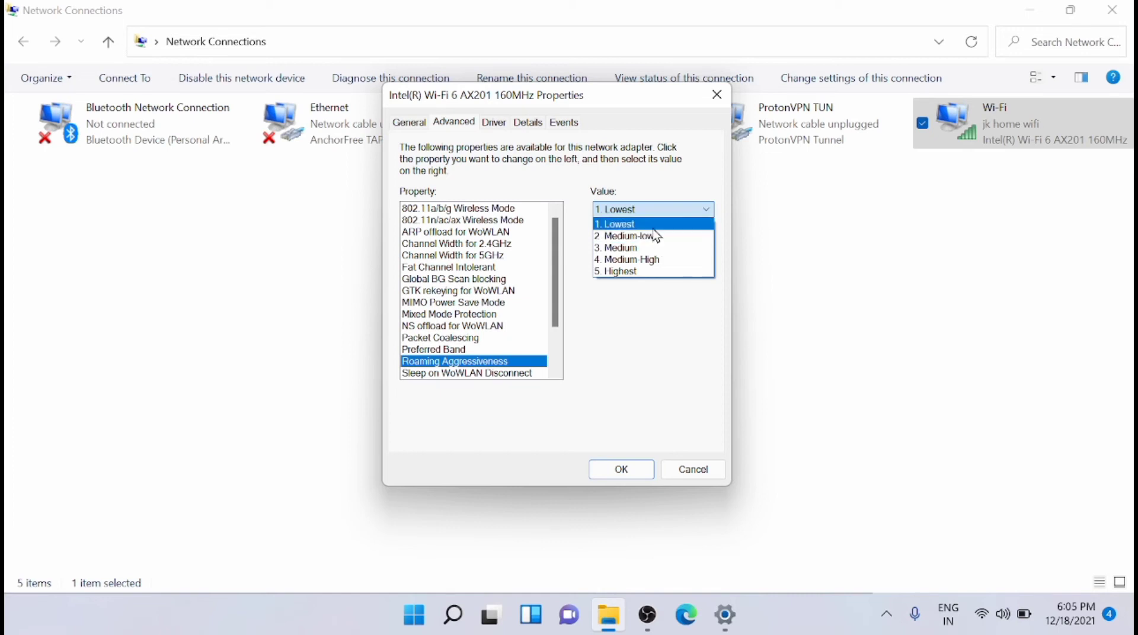
left_click(654, 229)
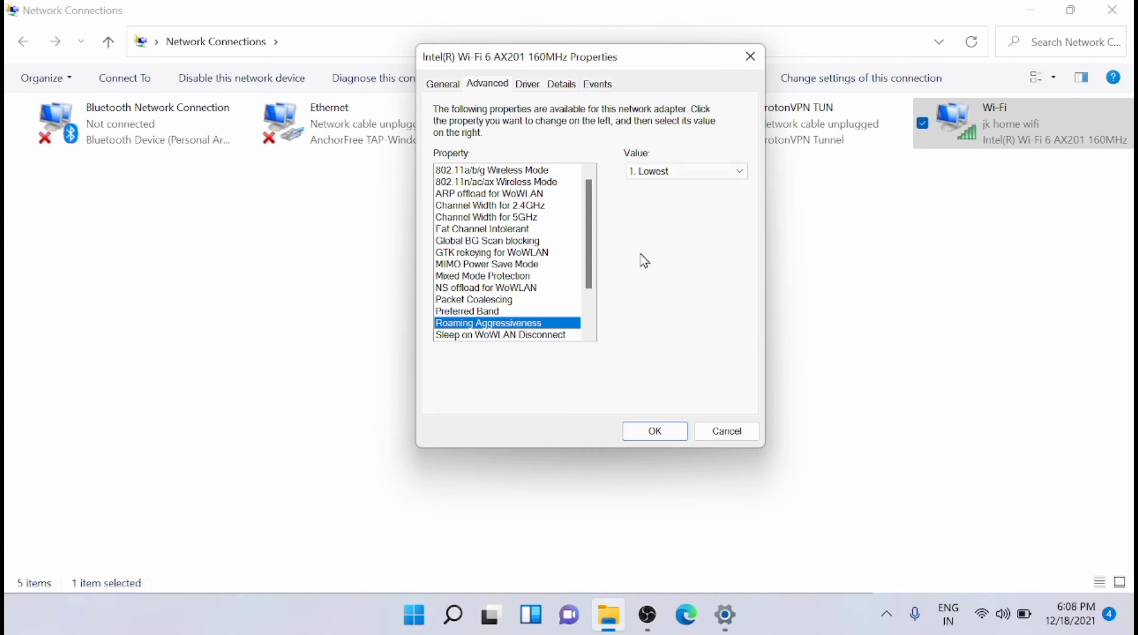
Apply the adapter changes and open Wi-Fi's Internet Protocol Version 4 (TCP/IPv4) properties
left_click(667, 435)
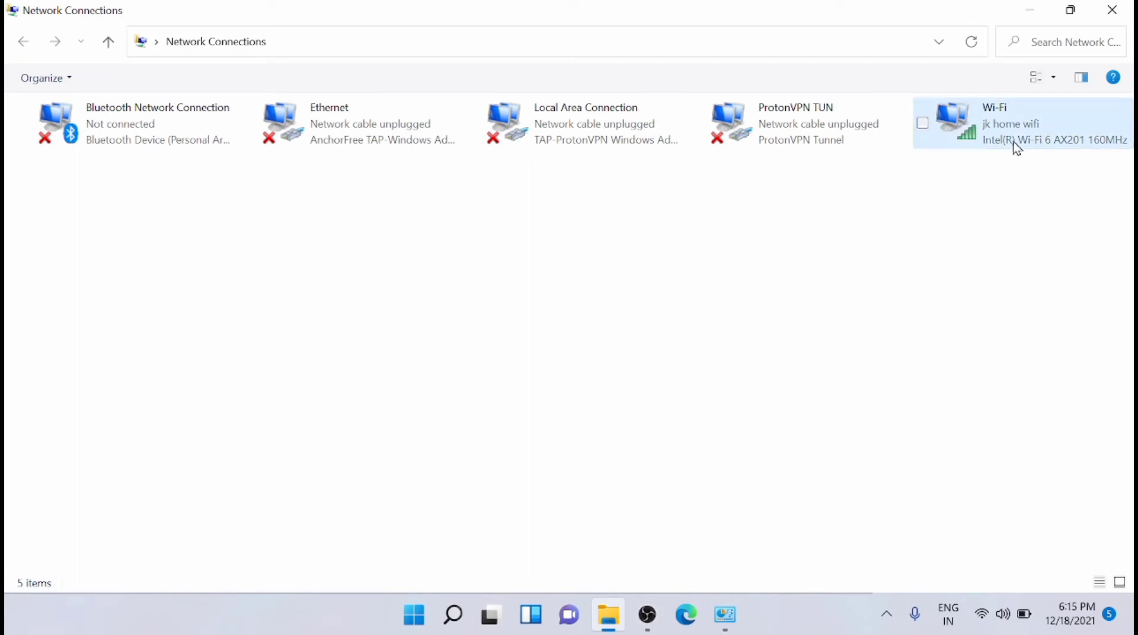
right_click(997, 126)
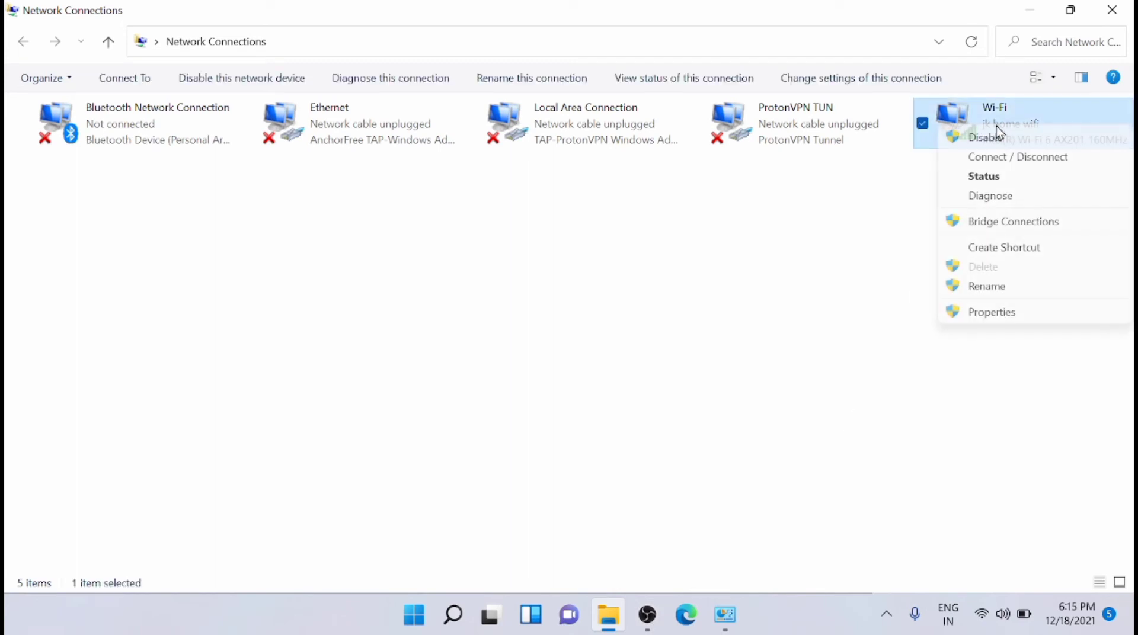
left_click(993, 315)
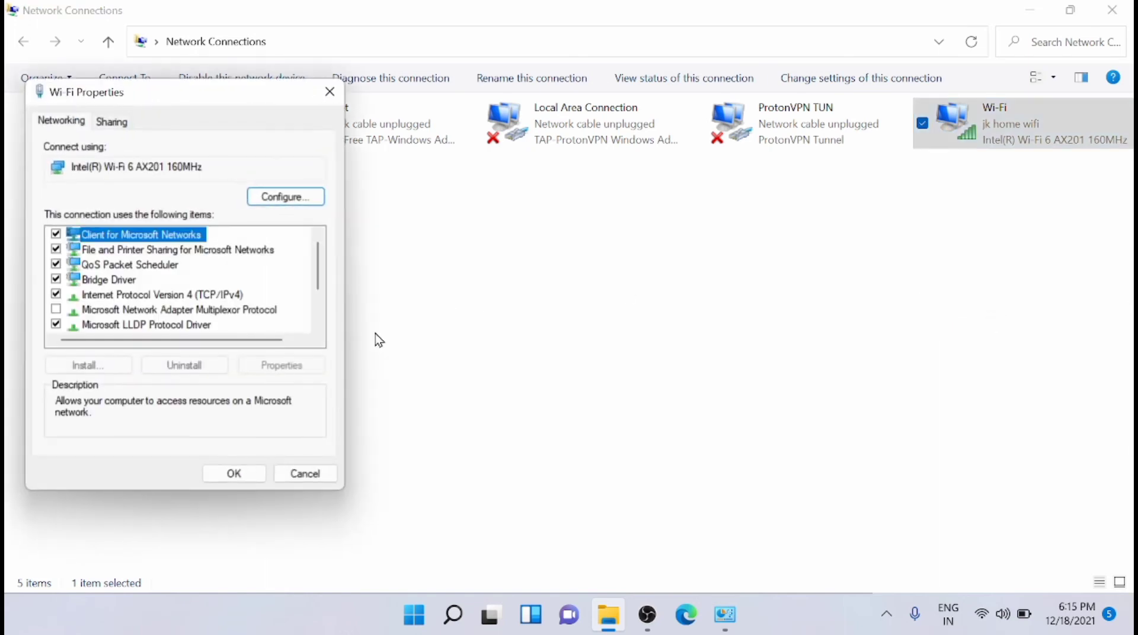
left_click(214, 296)
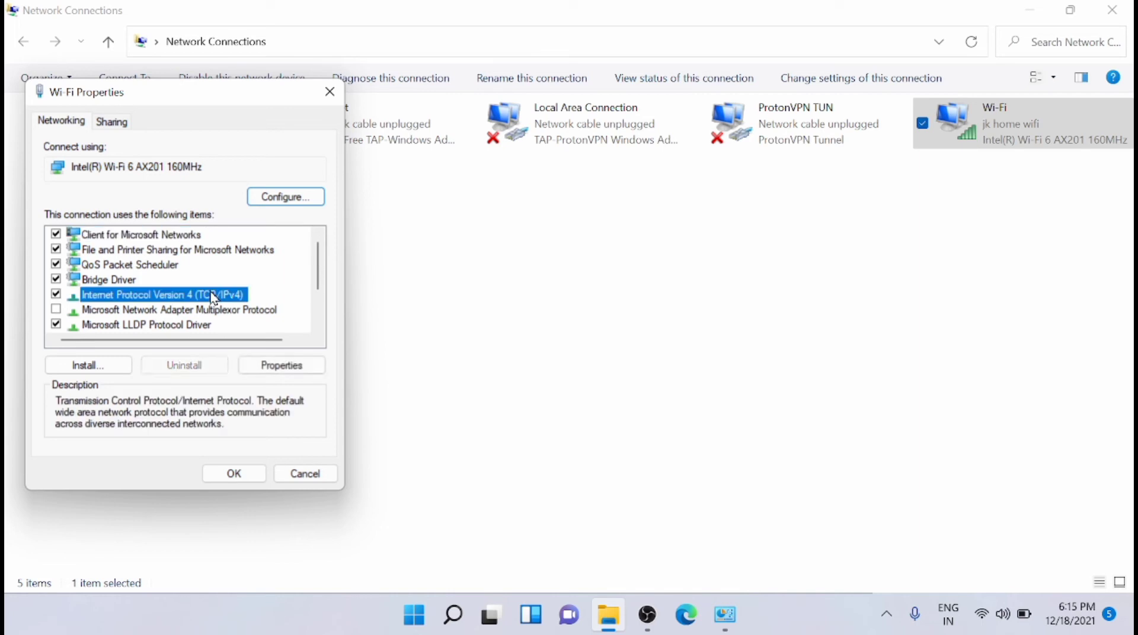
left_click(270, 365)
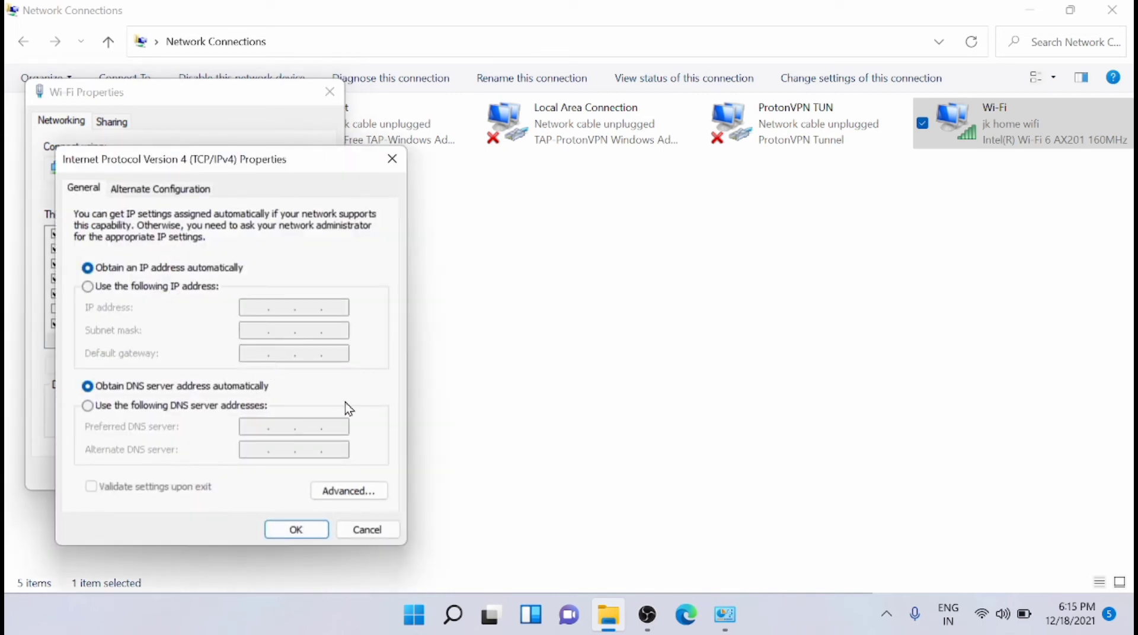
Enter manual DNS servers: 8.8.8.8 as Preferred and 8.8.4.4 as Alternate
left_click(87, 406)
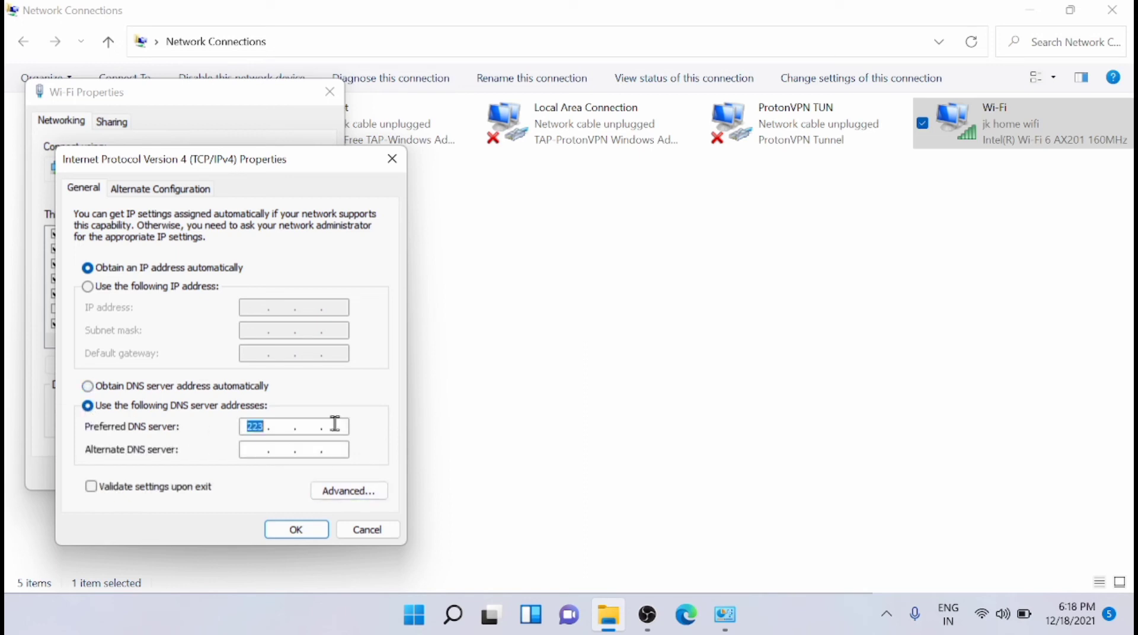
type("8.8..8.8")
left_click(253, 450)
type("8.8.4")
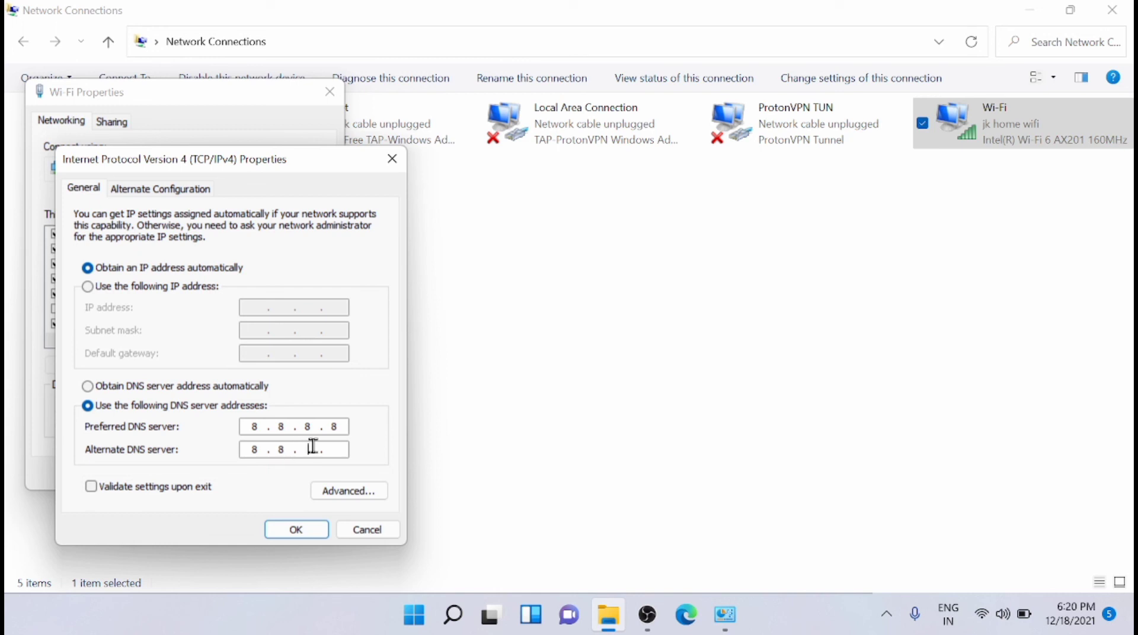
type(".4")
Confirm the TCP/IPv4 DNS settings with OK and close the Wi-Fi Properties dialog
left_click(310, 530)
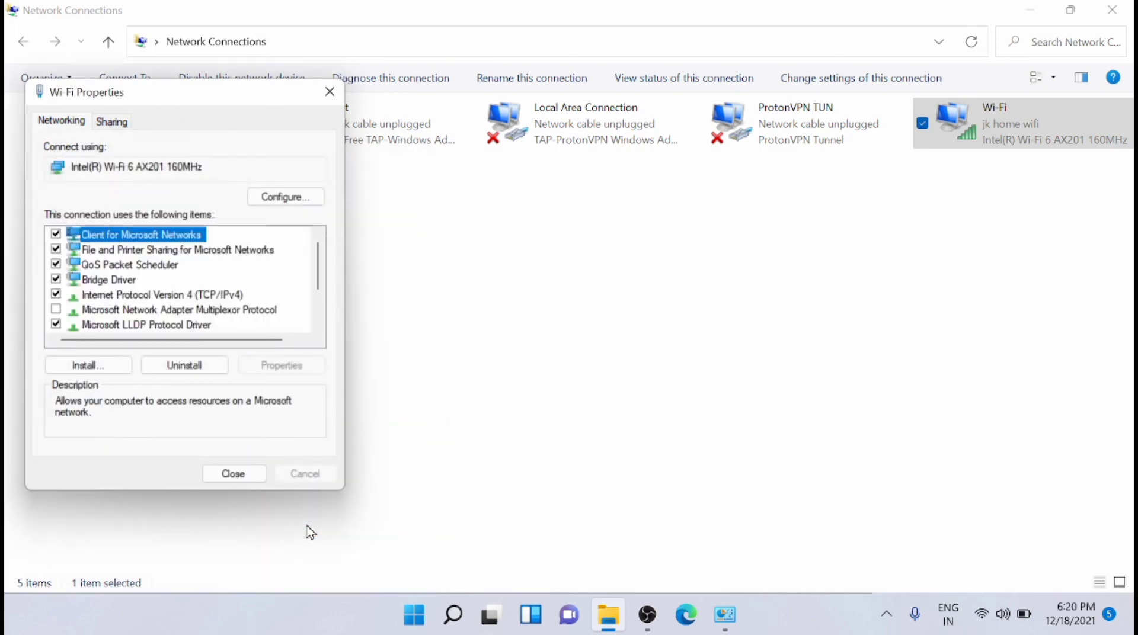
left_click(246, 472)
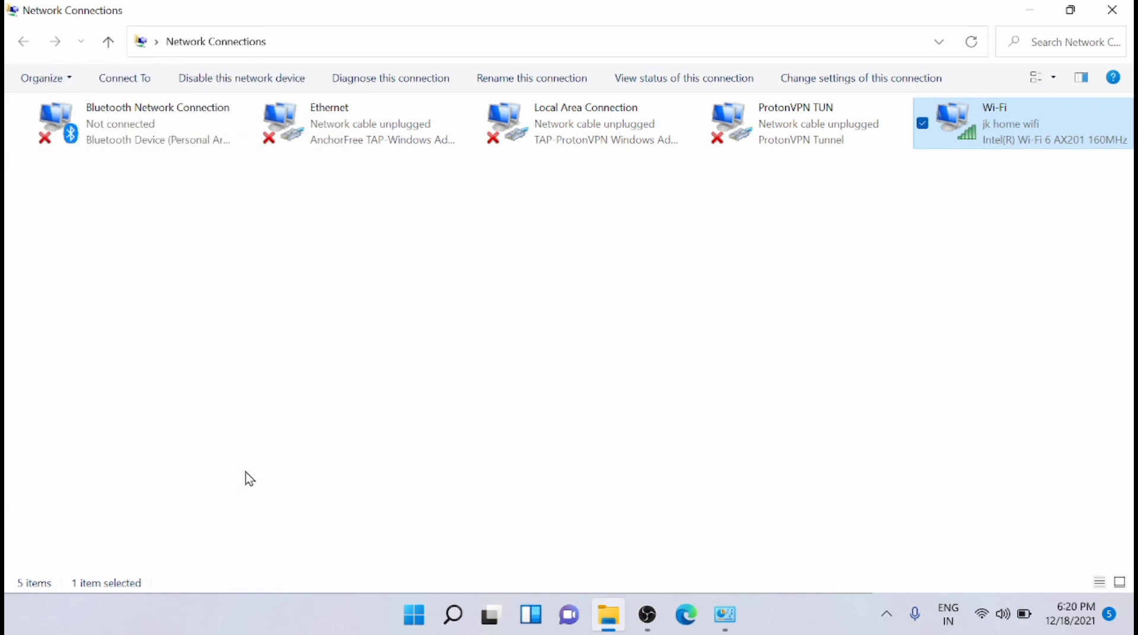